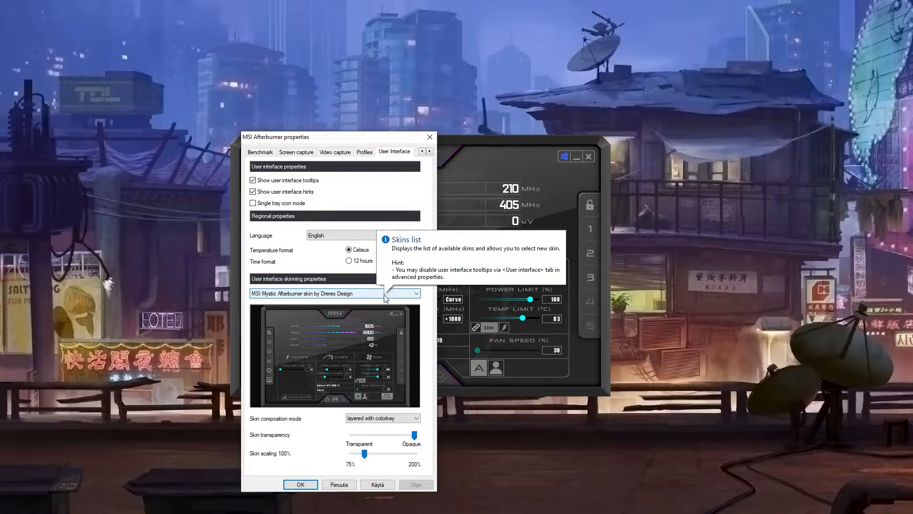
Step: Enable user defined software automatic fan control in the Afterburner fan properties and confirm the settings
left_click(422, 151)
left_click(422, 152)
left_click(422, 151)
left_click(254, 152)
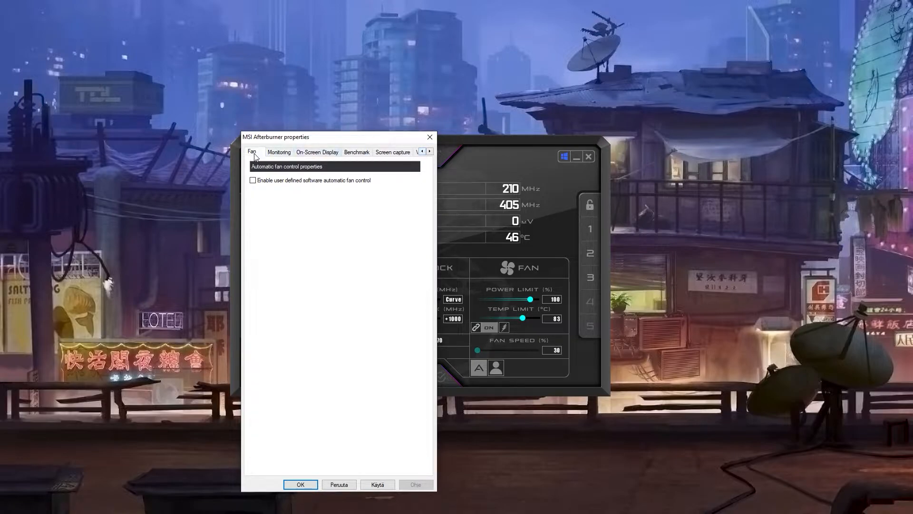
left_click(253, 181)
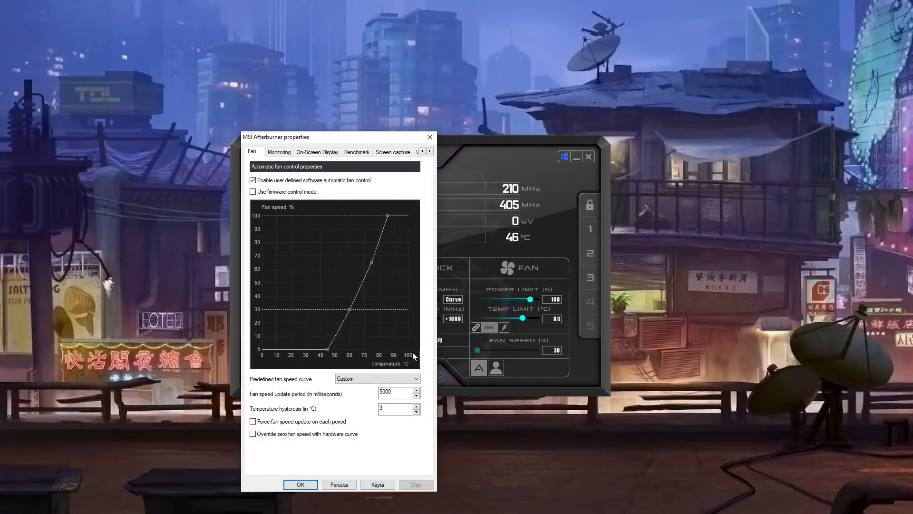
left_click(301, 484)
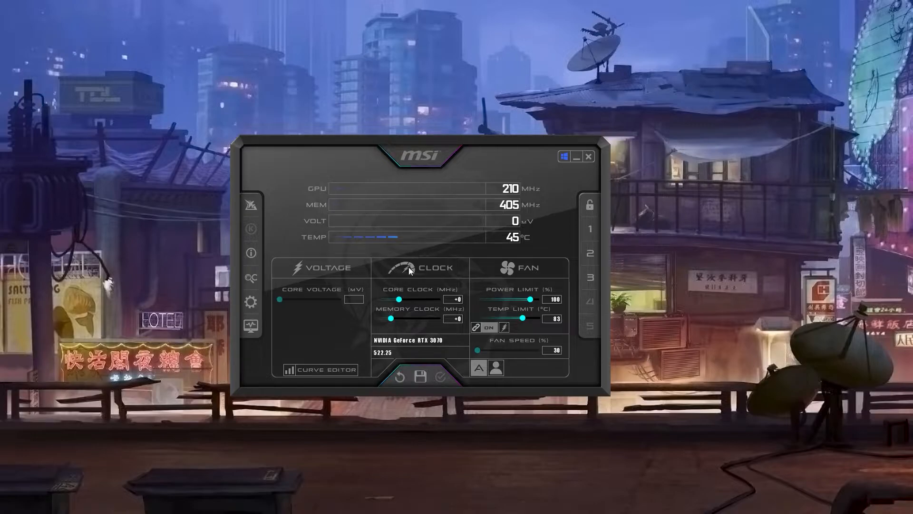
Step: Raise the 875 mV point of the voltage/frequency curve to 1935 MHz and apply the change
left_click(329, 372)
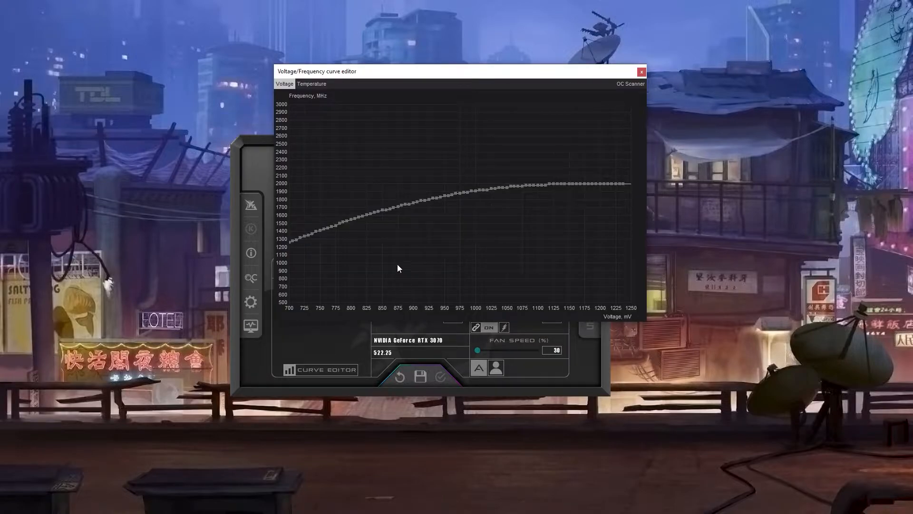
left_click_drag(398, 205, 400, 189)
key("Up")
left_click(440, 378)
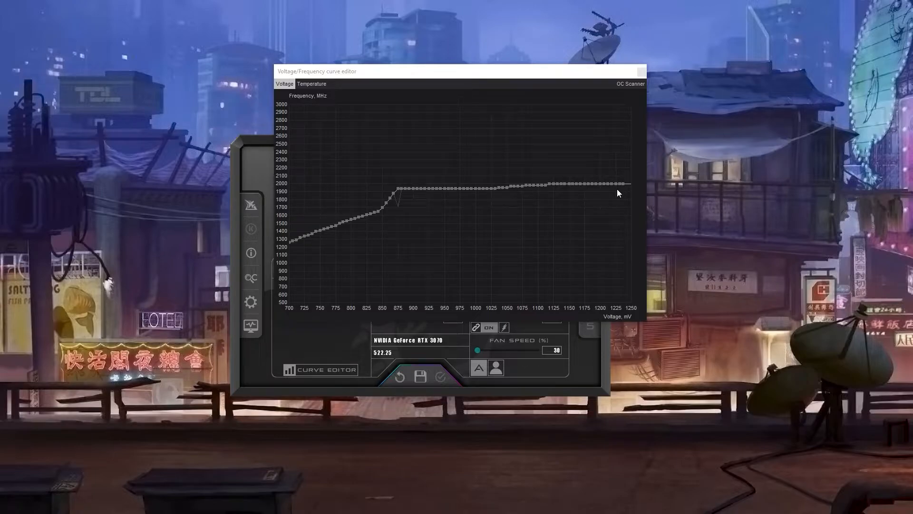
Step: Flatten the curve at 1935 MHz for all voltages above 875 mV, apply it and close the curve editor
left_click(629, 172)
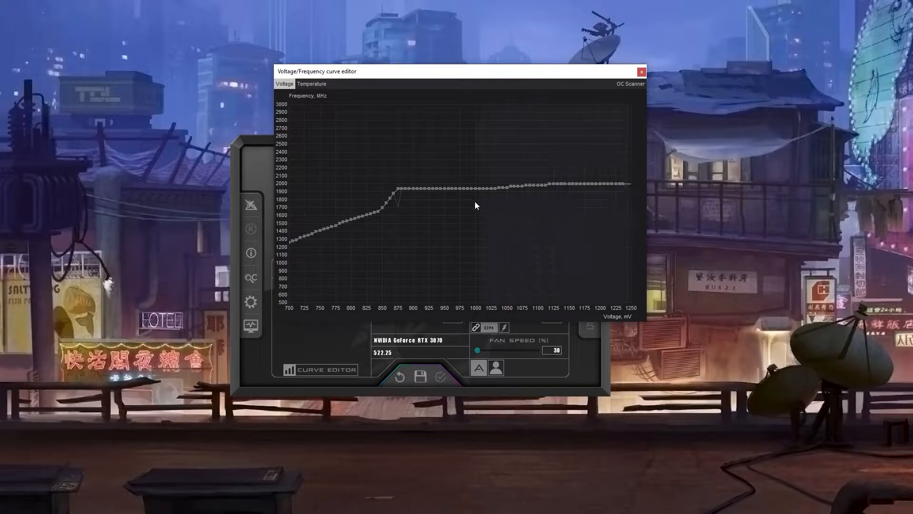
left_click(399, 188)
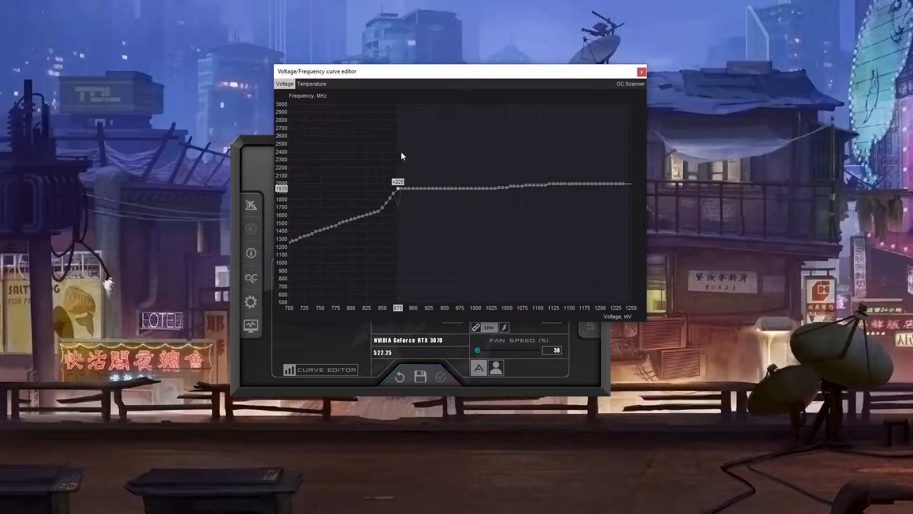
key("ctrl+f")
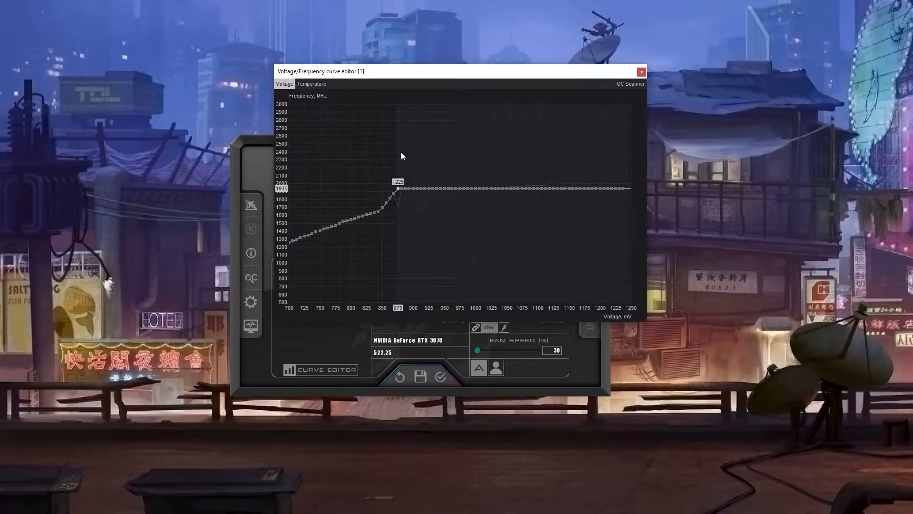
left_click(440, 378)
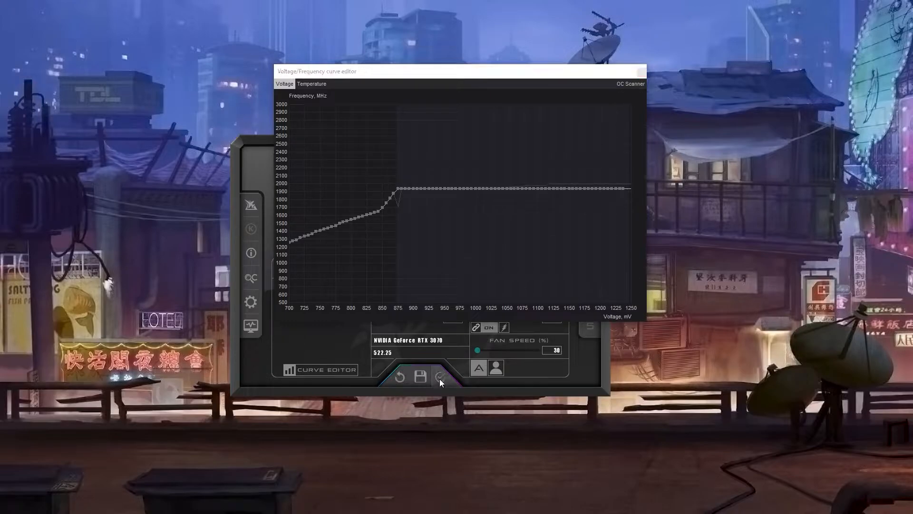
left_click(642, 72)
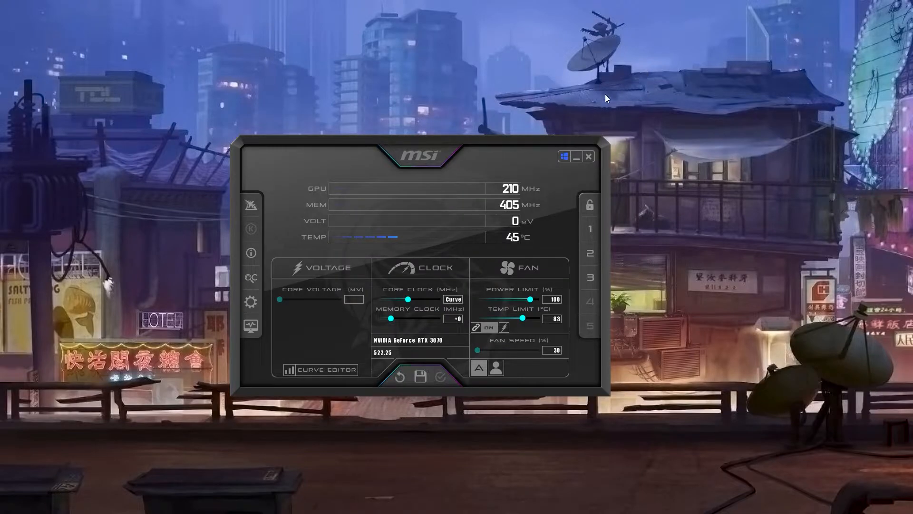
Step: Set the memory clock offset to +1000 MHz and save the settings to profile slot 3
left_click(452, 317)
key("Return")
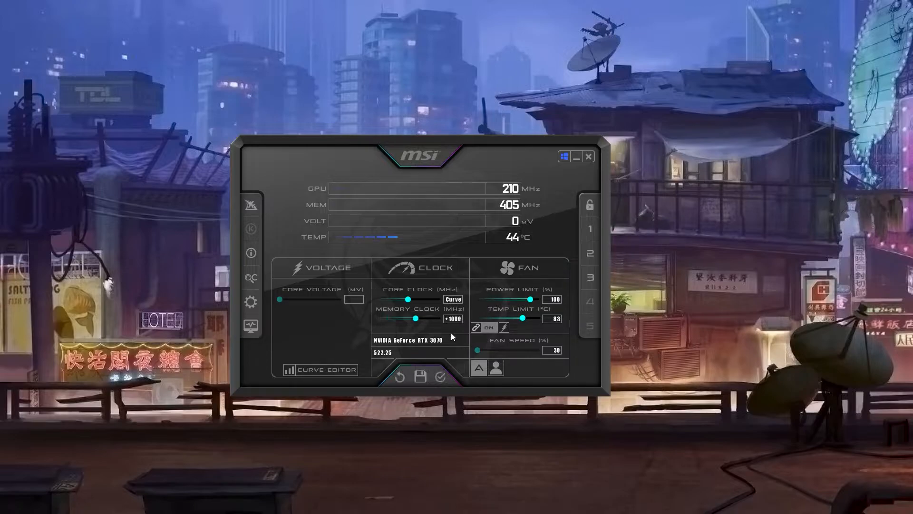
left_click(420, 376)
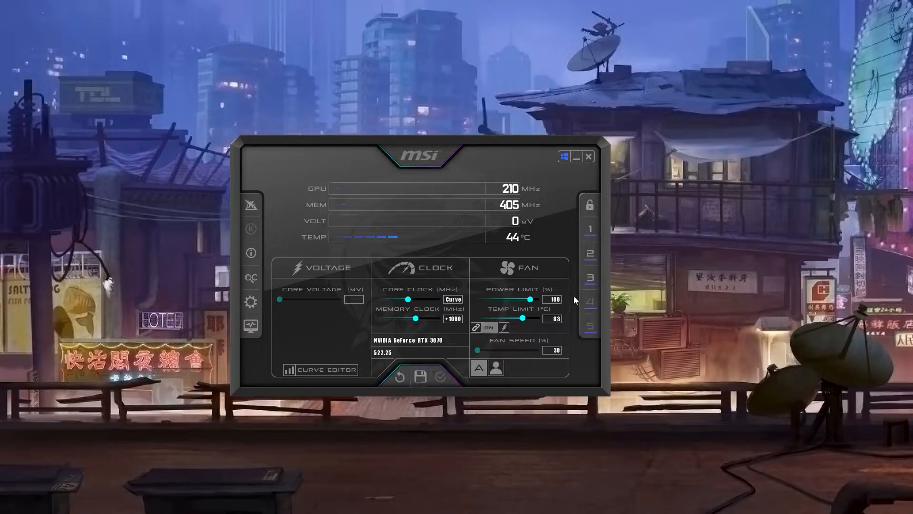
left_click(590, 278)
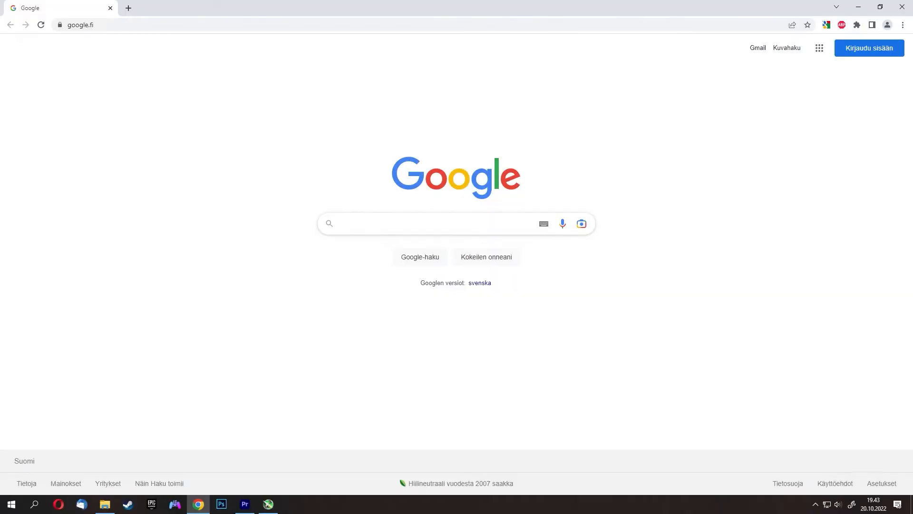
Step: Switch to Chrome and search Google for "rtx 3070 max boost clock"
type("rtx")
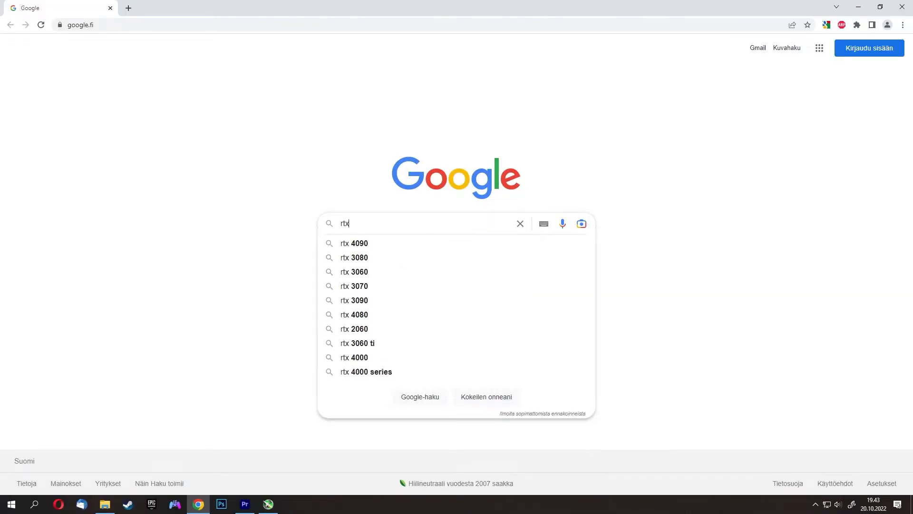
type(" 3070 max")
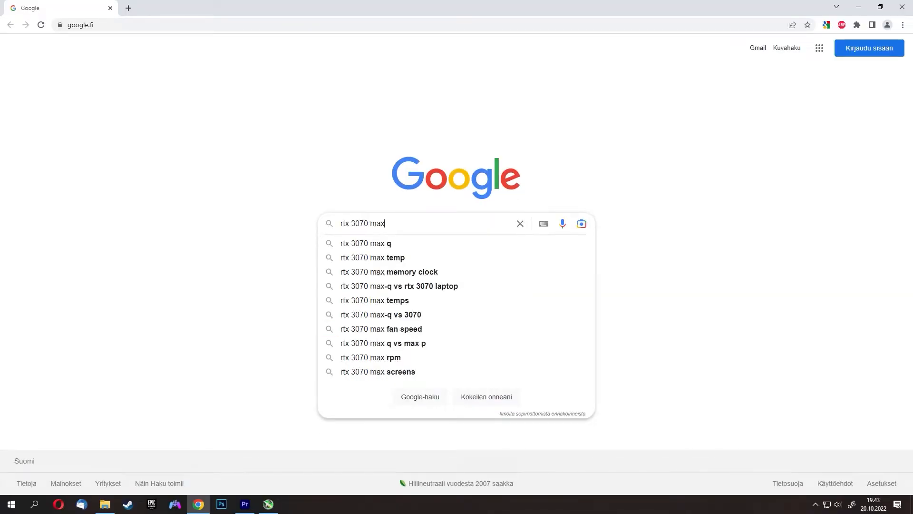
type(" boost clock")
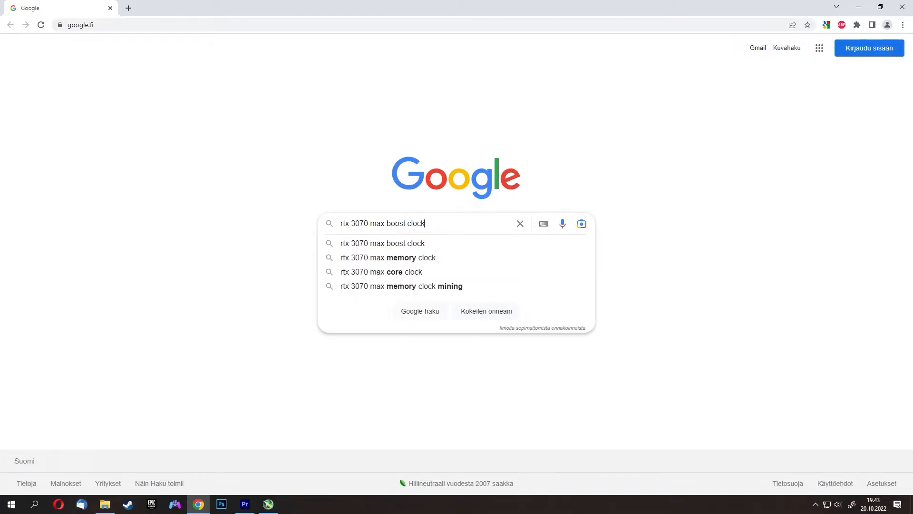
key("Return")
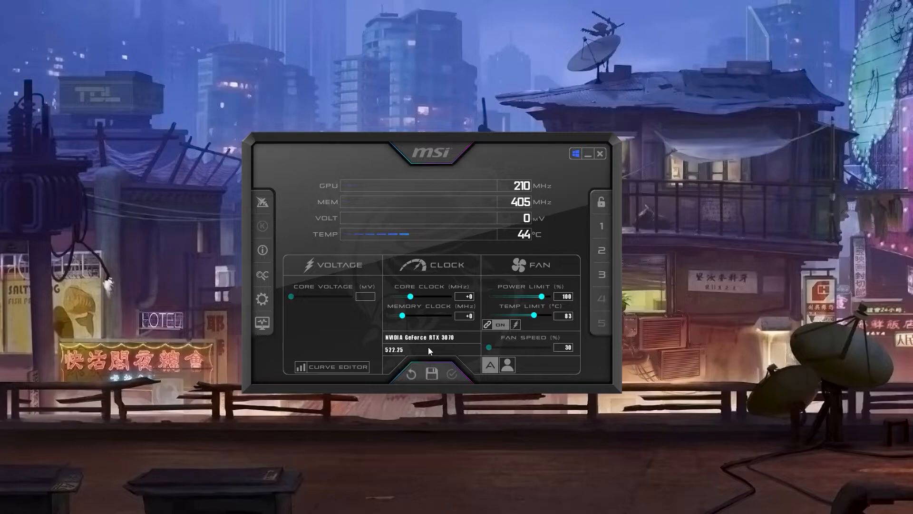
Step: In Afterburner's properties, check the core clock graph's on-screen display option and the overlay's toggle hotkey, and confirm the dialog
left_click(263, 299)
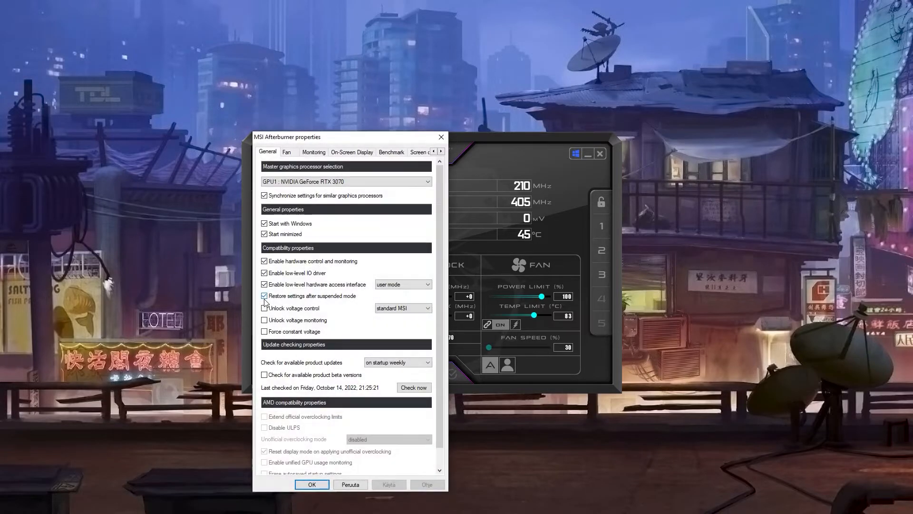
left_click(308, 152)
left_click_drag(428, 220, 428, 227)
left_click(288, 225)
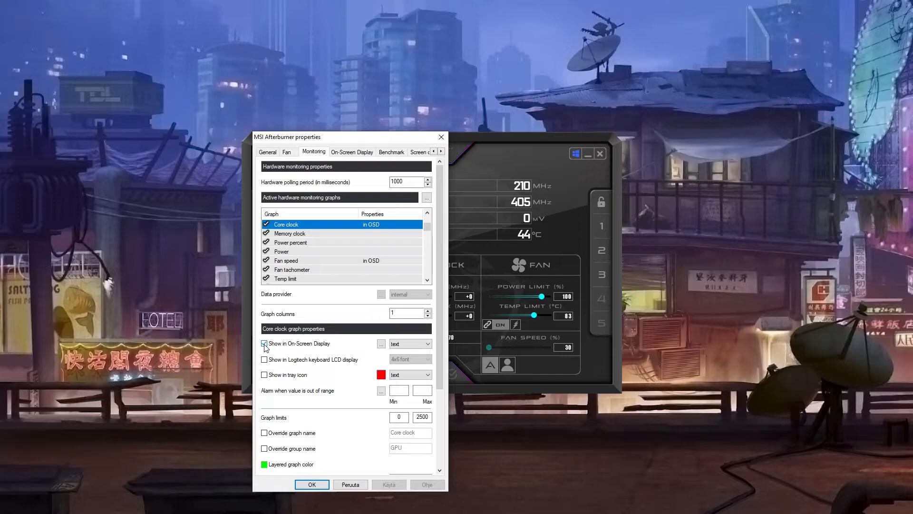
mouse_move(265, 347)
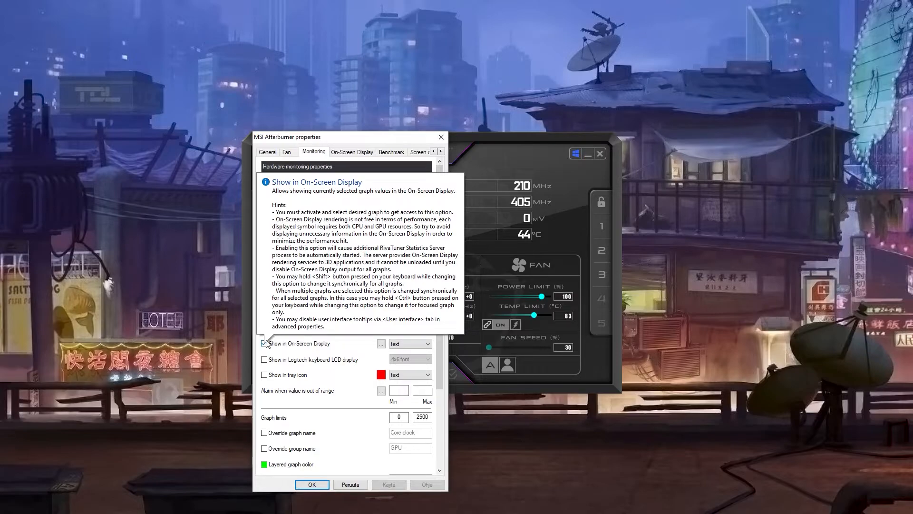
left_click(344, 153)
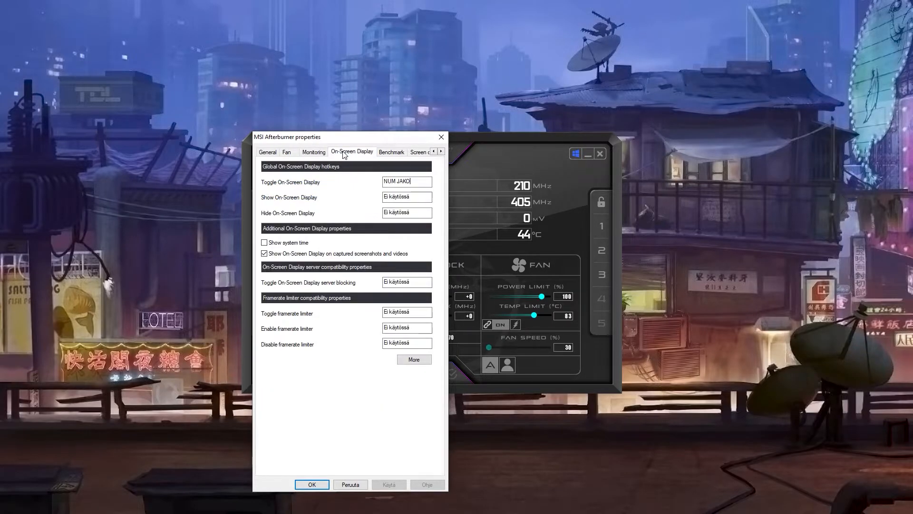
mouse_move(399, 185)
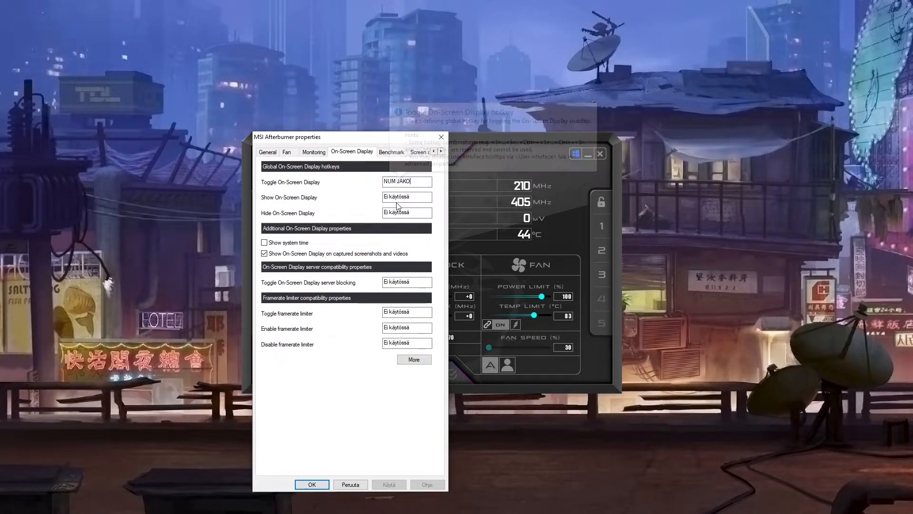
left_click(312, 485)
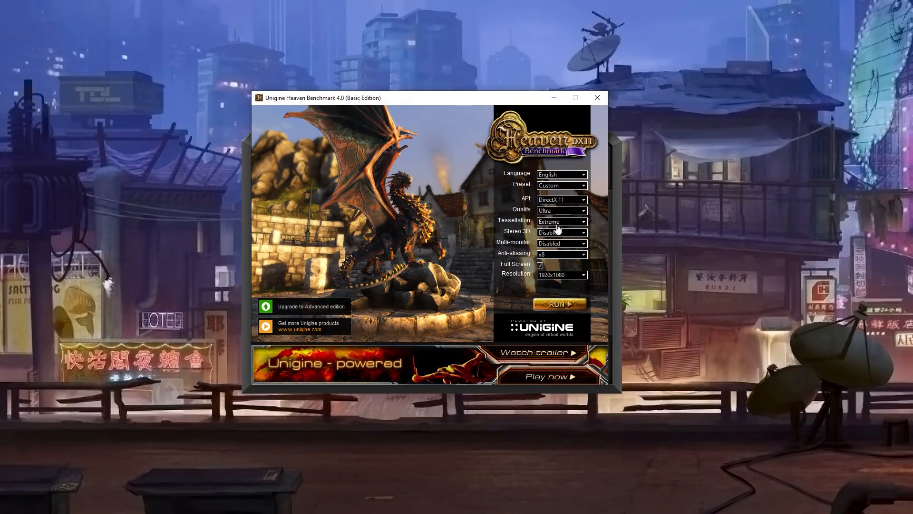
Step: Switch to Unigine Heaven Benchmark and start the benchmark run
left_click(560, 306)
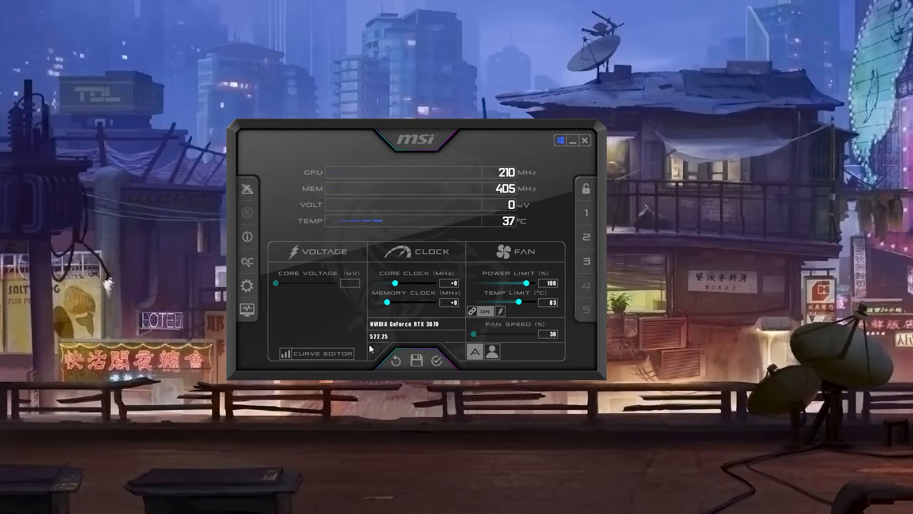
Step: Back in Afterburner's curve editor, raise the 950 mV point to 1935 MHz and apply the change
left_click(317, 354)
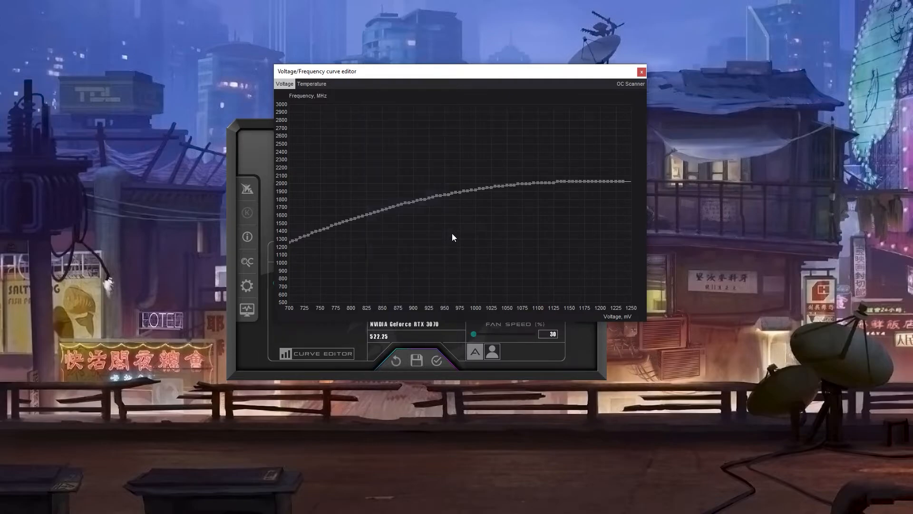
left_click_drag(444, 194, 445, 188)
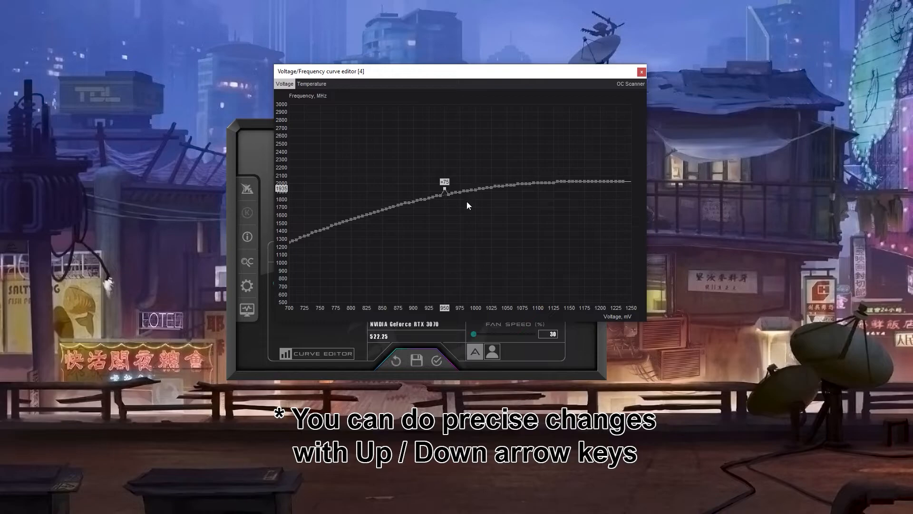
left_click(435, 361)
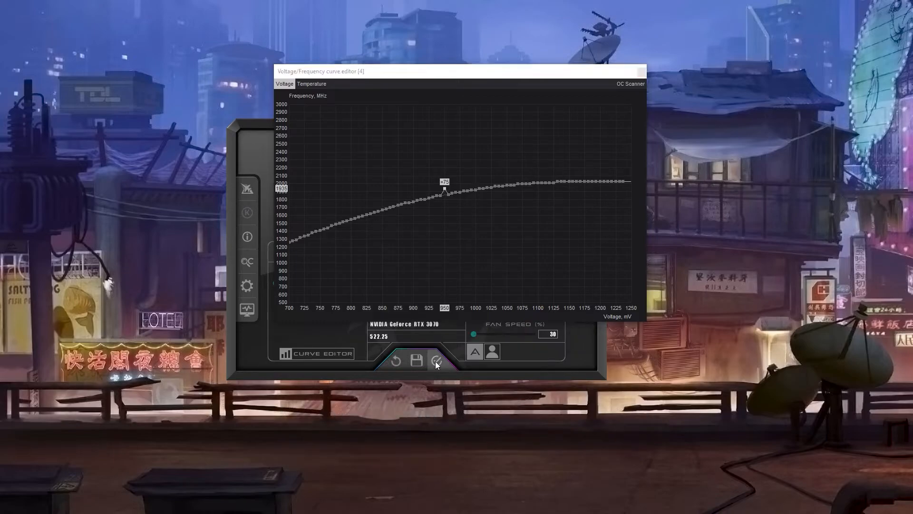
Step: Level all curve points from 950 mV upward at 1935 MHz and apply the flattened curve
left_click(631, 174)
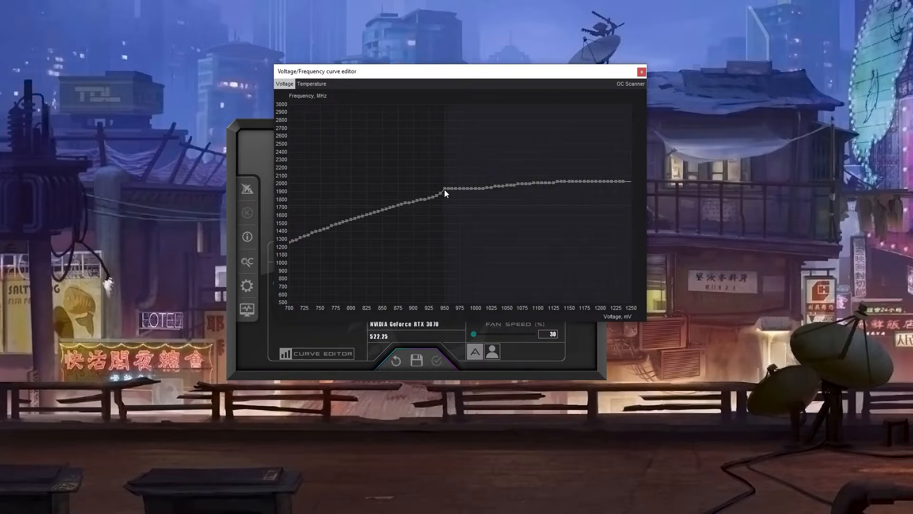
mouse_move(445, 189)
key("shift+Return")
key("shift+Return")
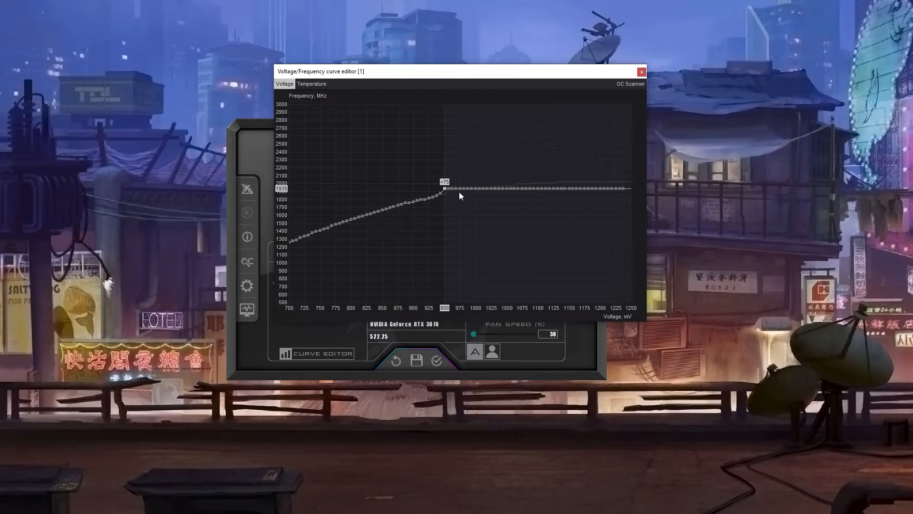
left_click(434, 363)
Step: Raise the curve points at about 931 mV and 825 mV to 1935 MHz, applying each change, and close the curve editor
left_click_drag(440, 193, 437, 190)
left_click(437, 361)
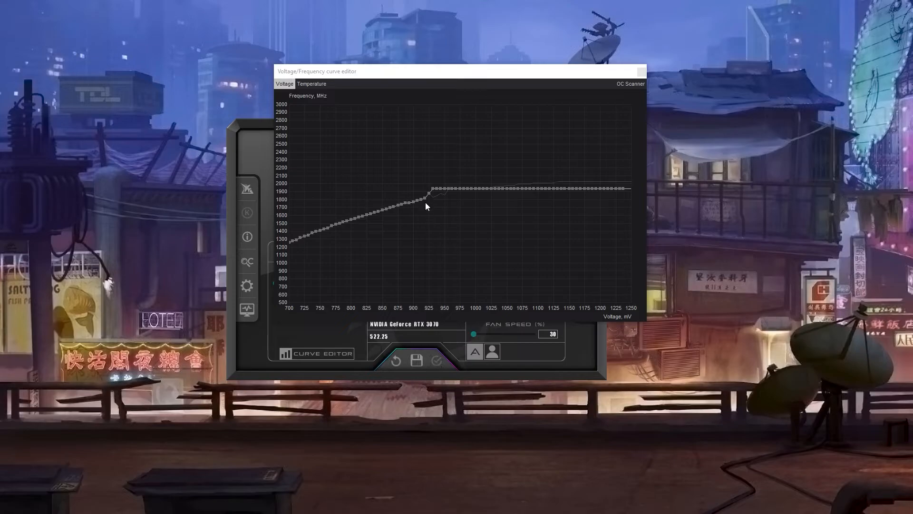
left_click_drag(367, 214, 366, 188)
left_click(436, 361)
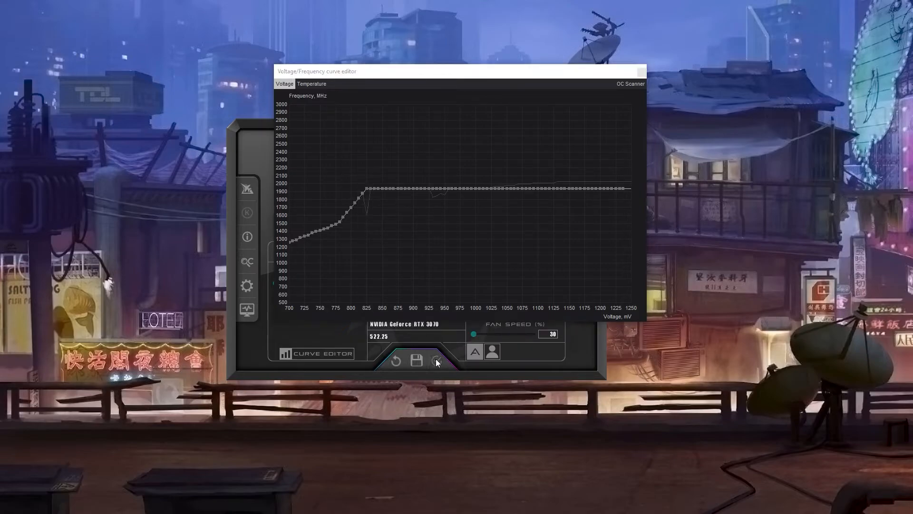
left_click(640, 72)
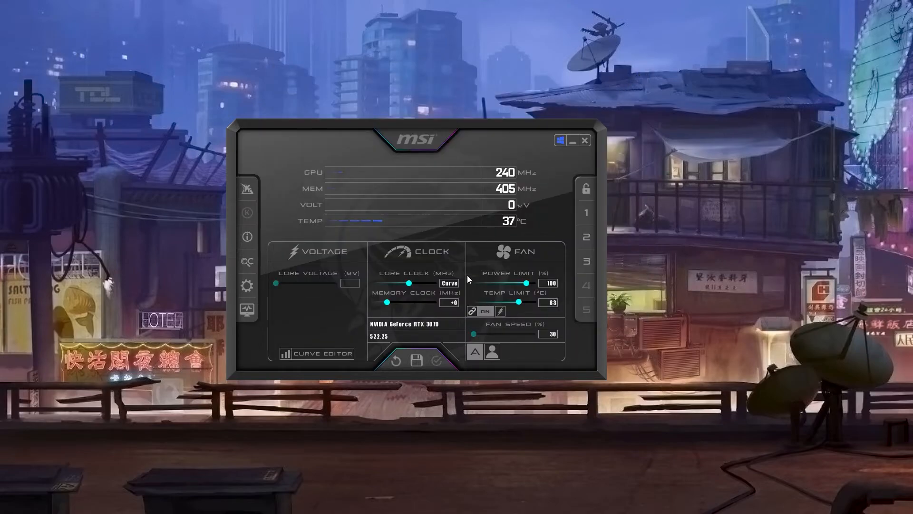
Step: Set the memory clock offset to +1000 MHz for the new curve and store the settings in profile slot 3
left_click(449, 303)
key("Return")
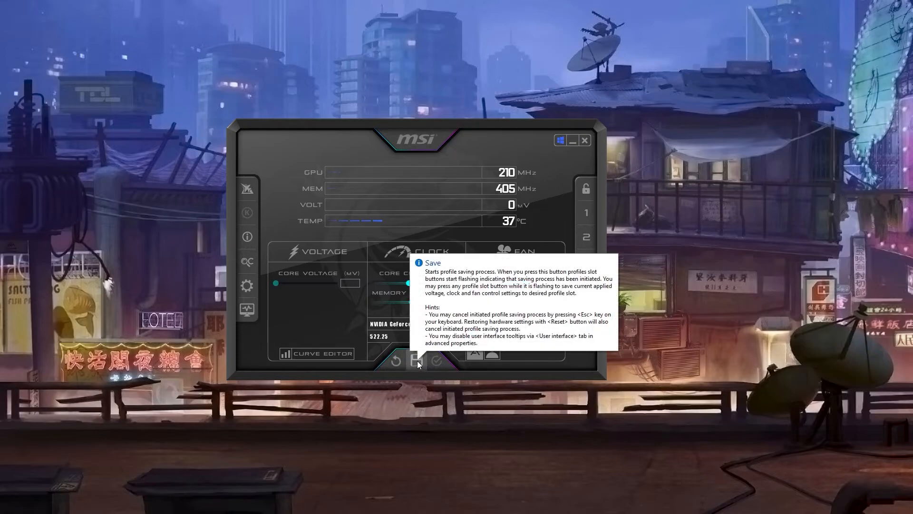
left_click(587, 263)
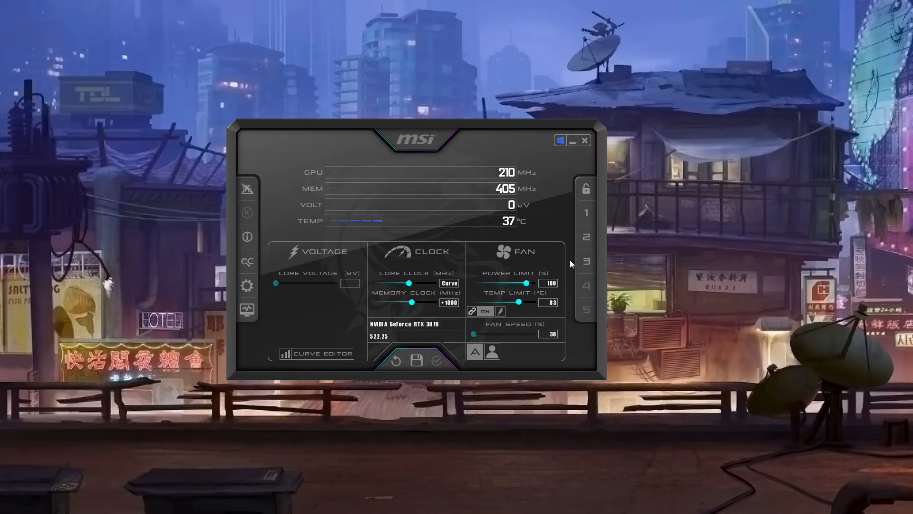